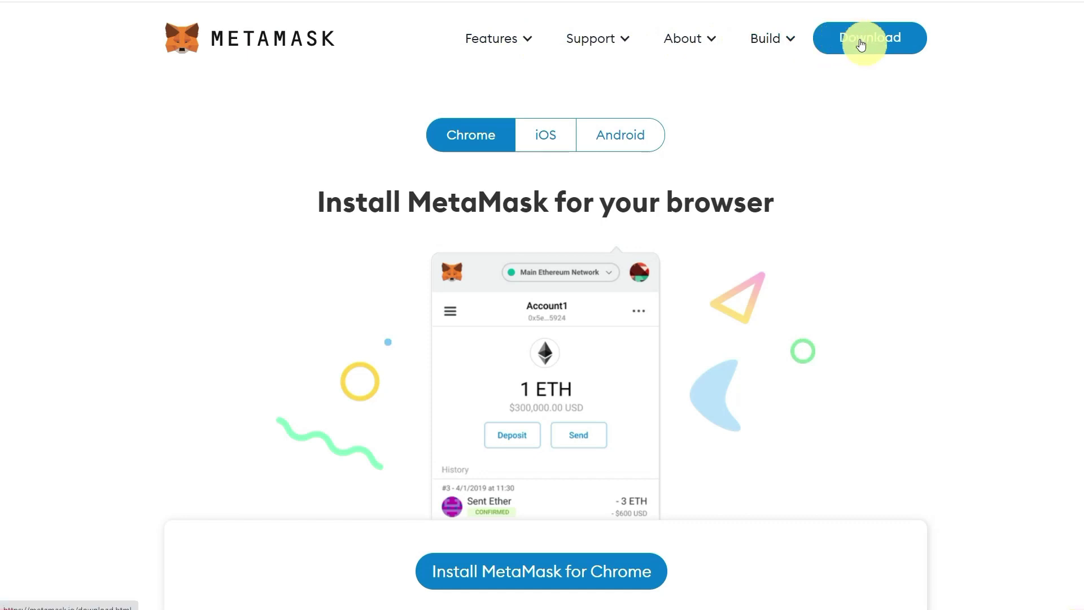
Leave the MetaMask install page by returning to the MetaMask home page via the logo.
{"action": "left_click", "coordinate": [255, 41]}
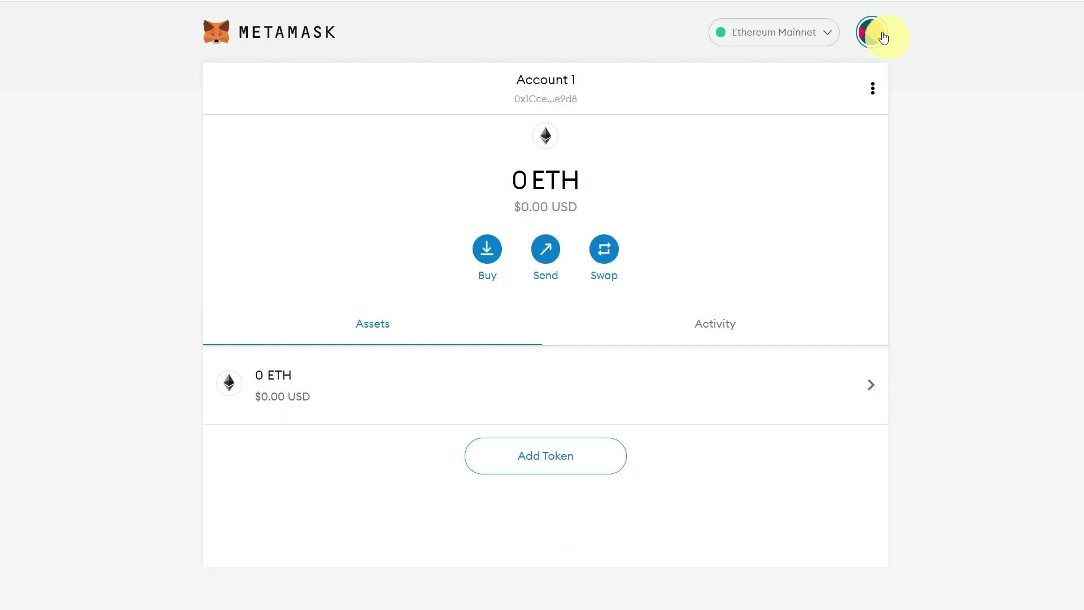
Open MetaMask Settings from the account menu and show the Networks section.
{"action": "left_click", "coordinate": [883, 37]}
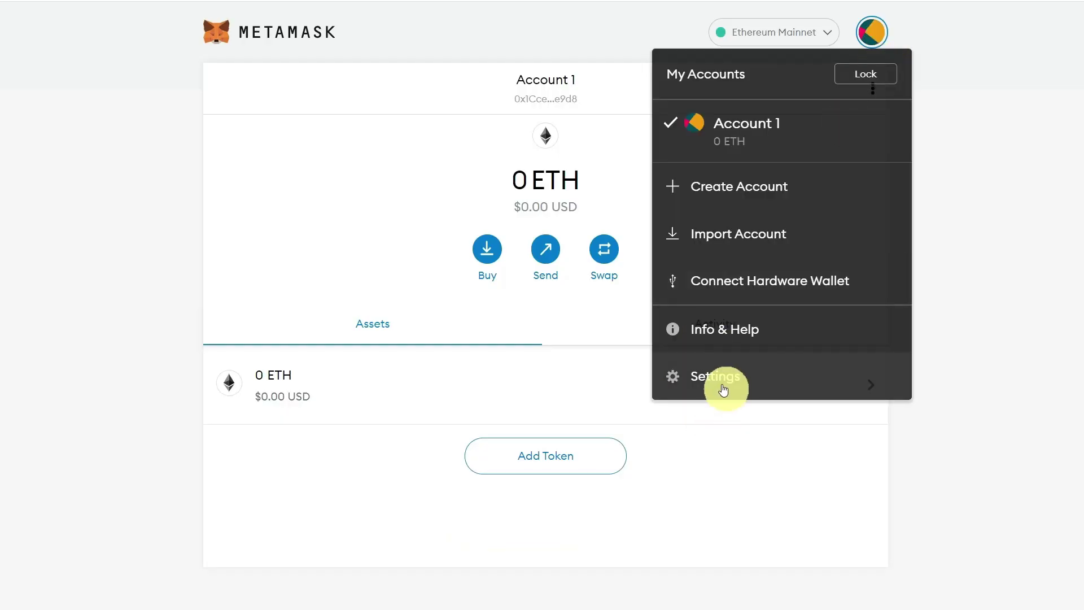
{"action": "left_click", "coordinate": [719, 386]}
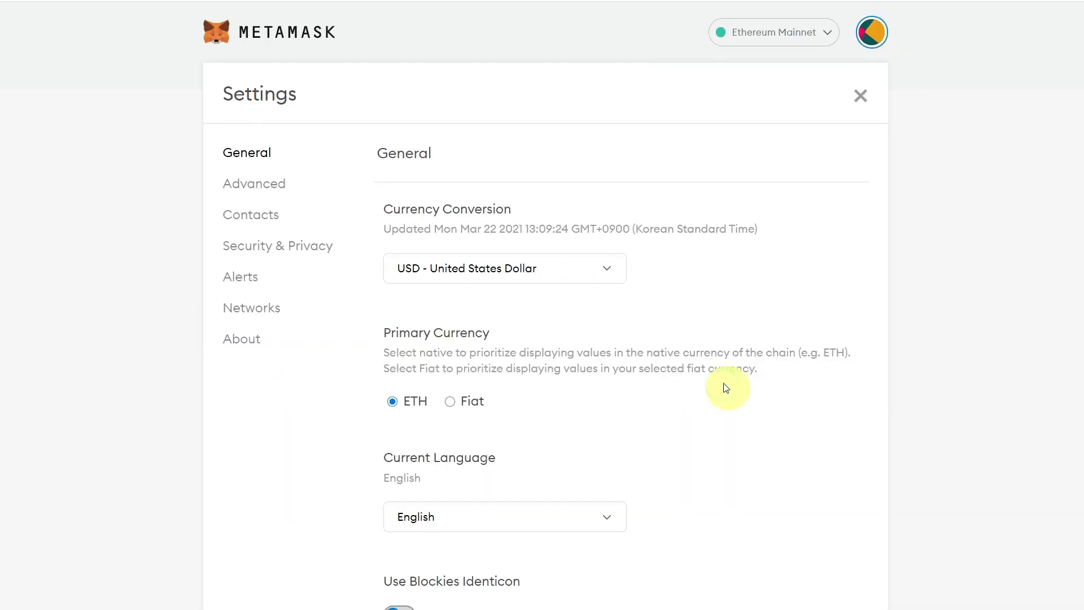
{"action": "left_click", "coordinate": [268, 309]}
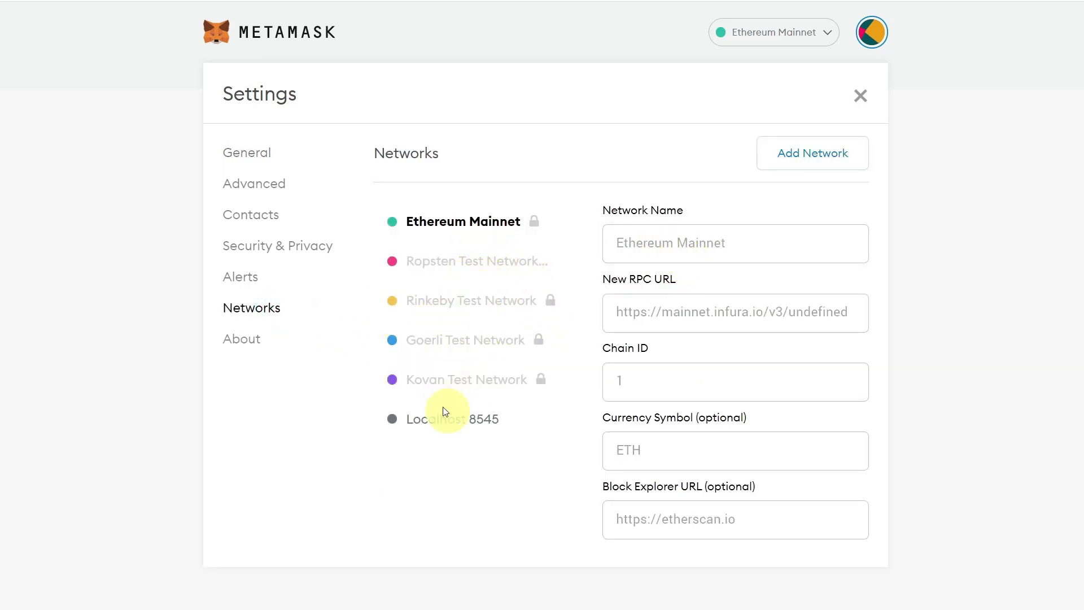
{"action": "left_click", "coordinate": [791, 161]}
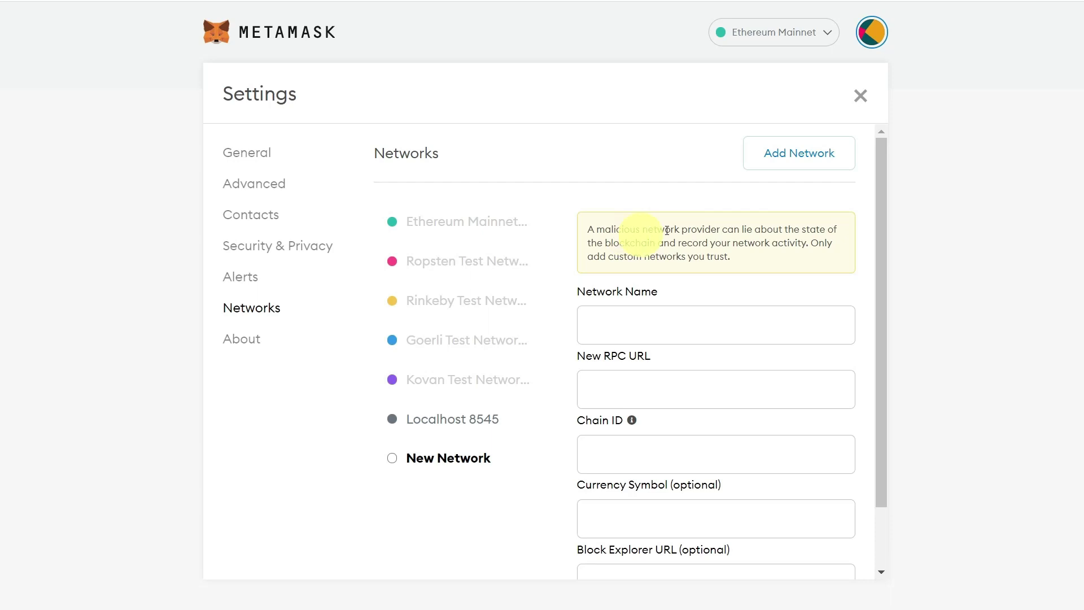
{"action": "left_click_drag", "start_coordinate": [584, 231], "coordinate": [738, 269]}
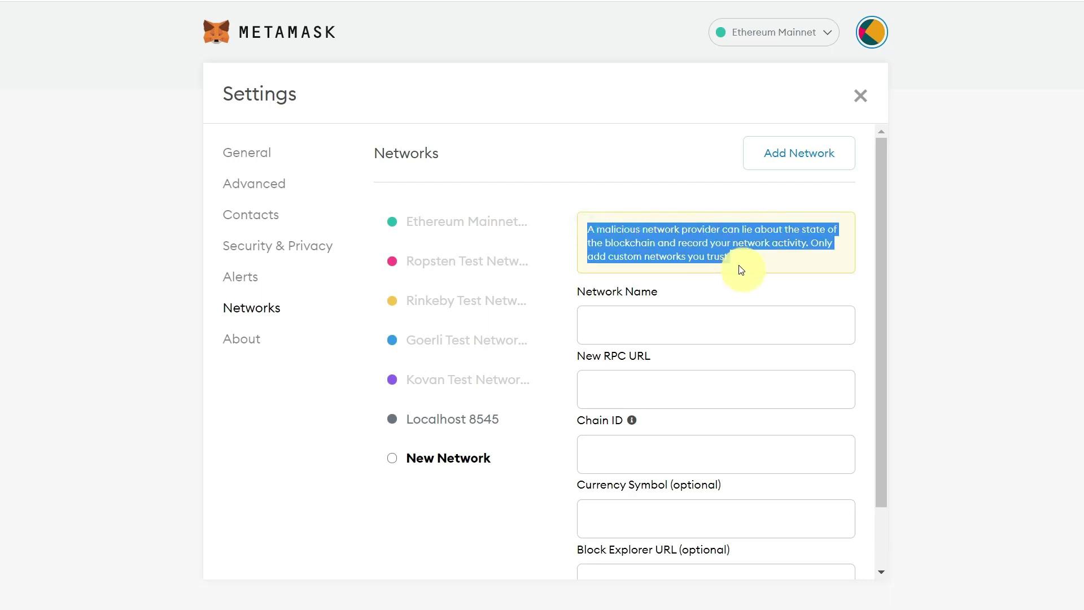
{"action": "left_click", "coordinate": [652, 331]}
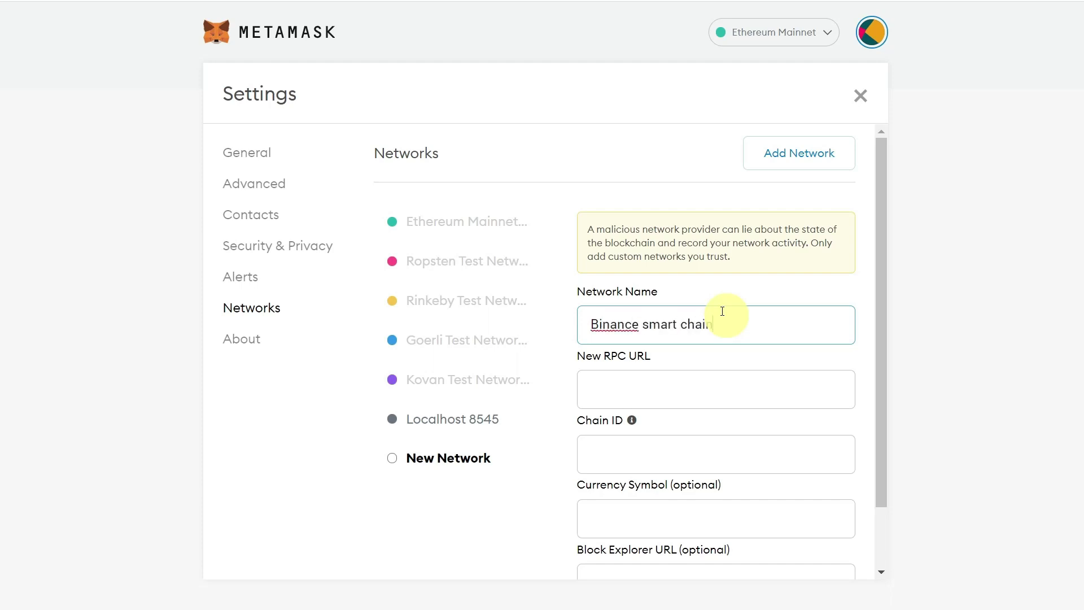
{"action": "left_click", "coordinate": [634, 385]}
{"action": "type", "text": "https://bsc-dataseed.binance.org/"}
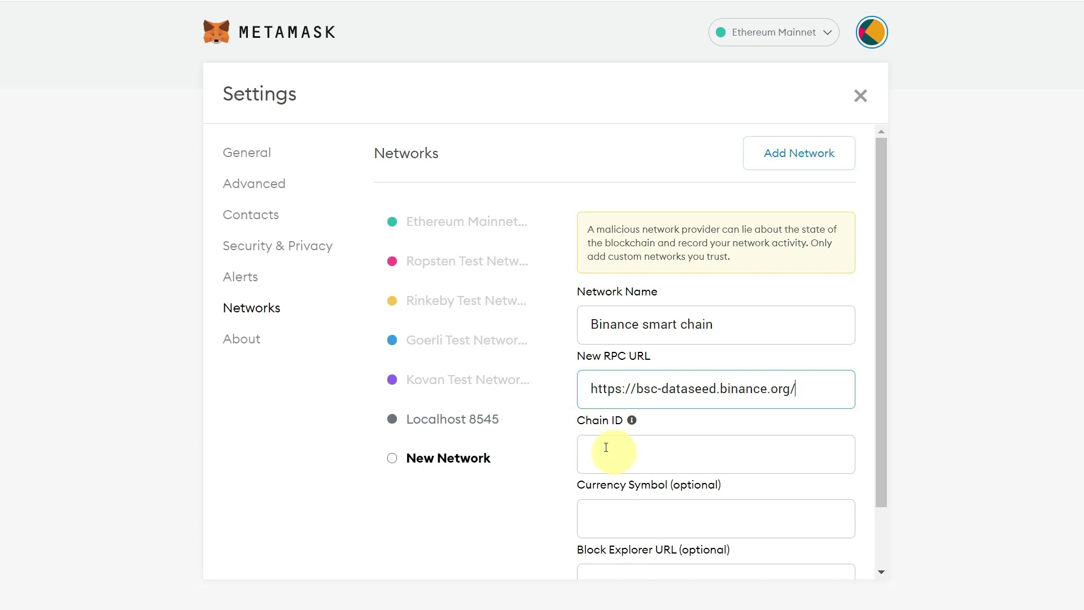
{"action": "left_click", "coordinate": [621, 458]}
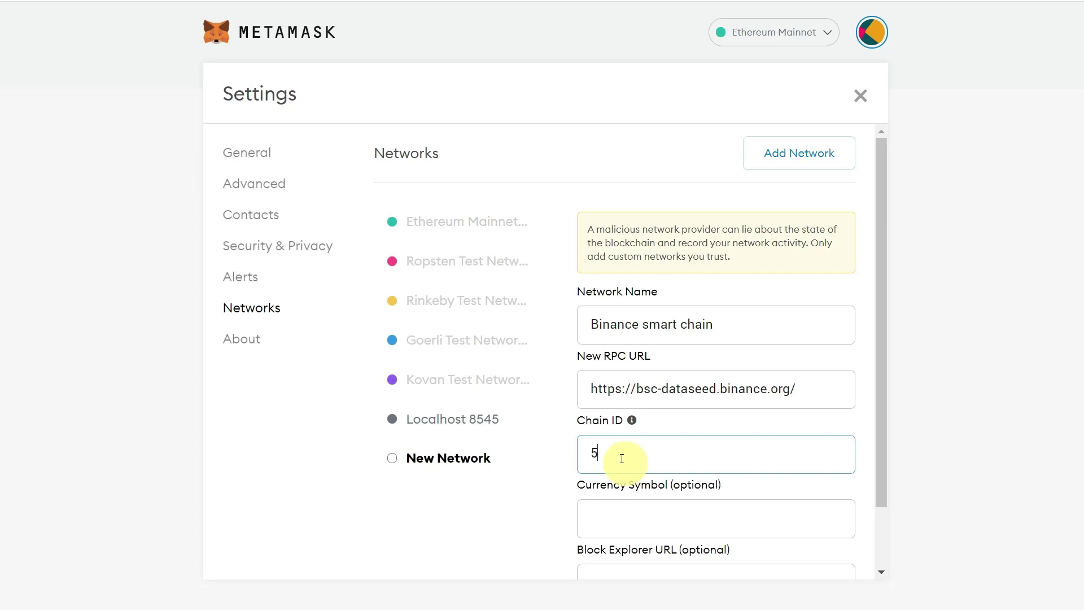
{"action": "scroll", "coordinate": [623, 454], "scroll_direction": "down", "scroll_amount": 1}
{"action": "left_click", "coordinate": [621, 455]}
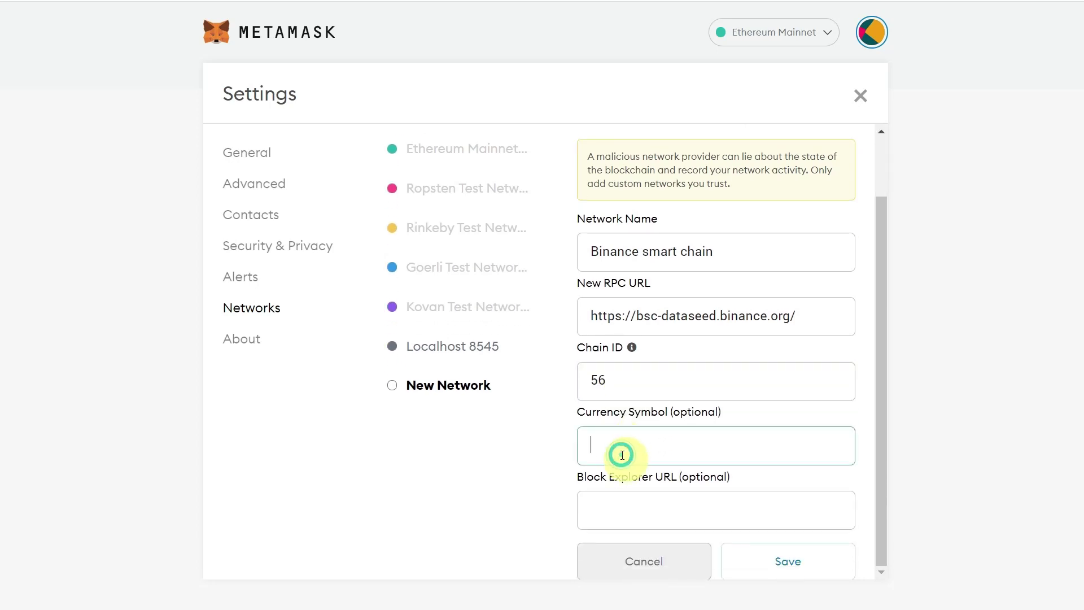
{"action": "type", "text": "BNB"}
{"action": "left_click", "coordinate": [621, 508]}
{"action": "type", "text": "https://bscscan.com/"}
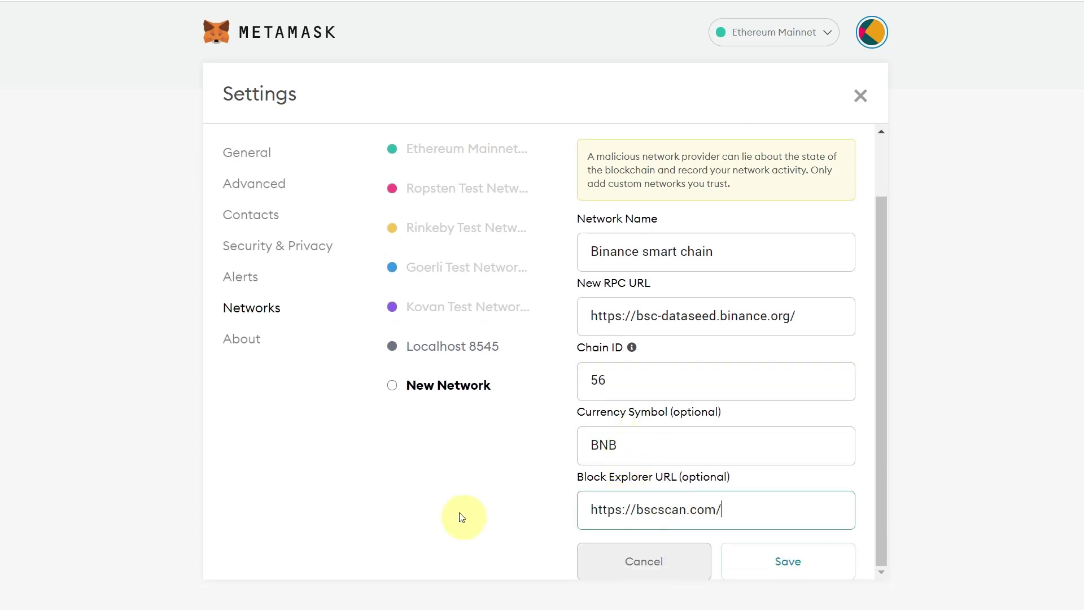
{"action": "scroll", "coordinate": [677, 497], "scroll_direction": "down", "scroll_amount": 1}
{"action": "left_click", "coordinate": [781, 540]}
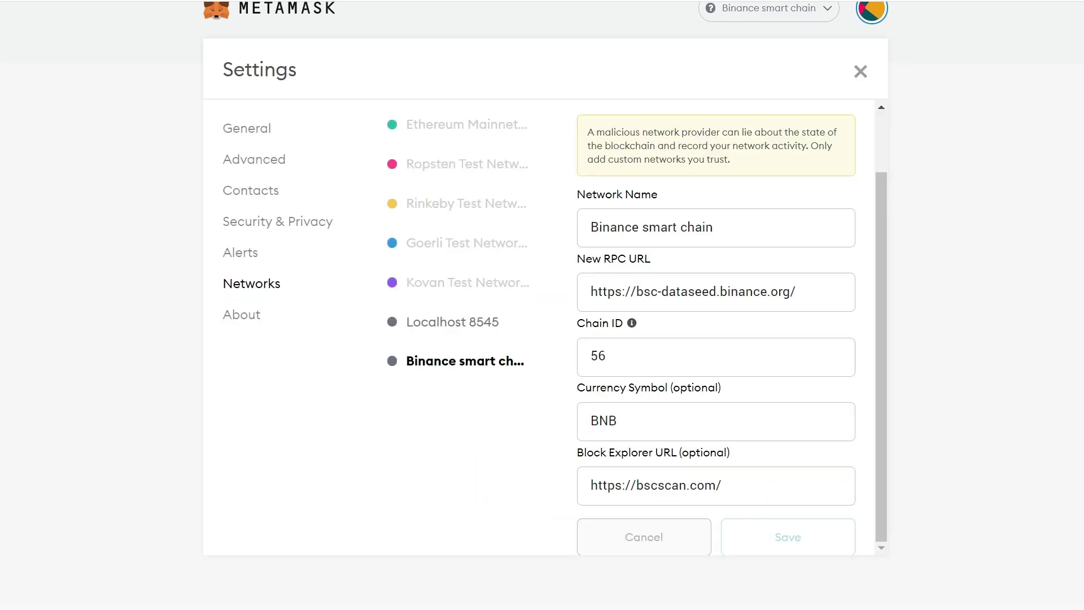
{"action": "scroll", "coordinate": [412, 387], "scroll_direction": "up", "scroll_amount": 1}
{"action": "left_click_drag", "start_coordinate": [414, 387], "coordinate": [502, 390]}
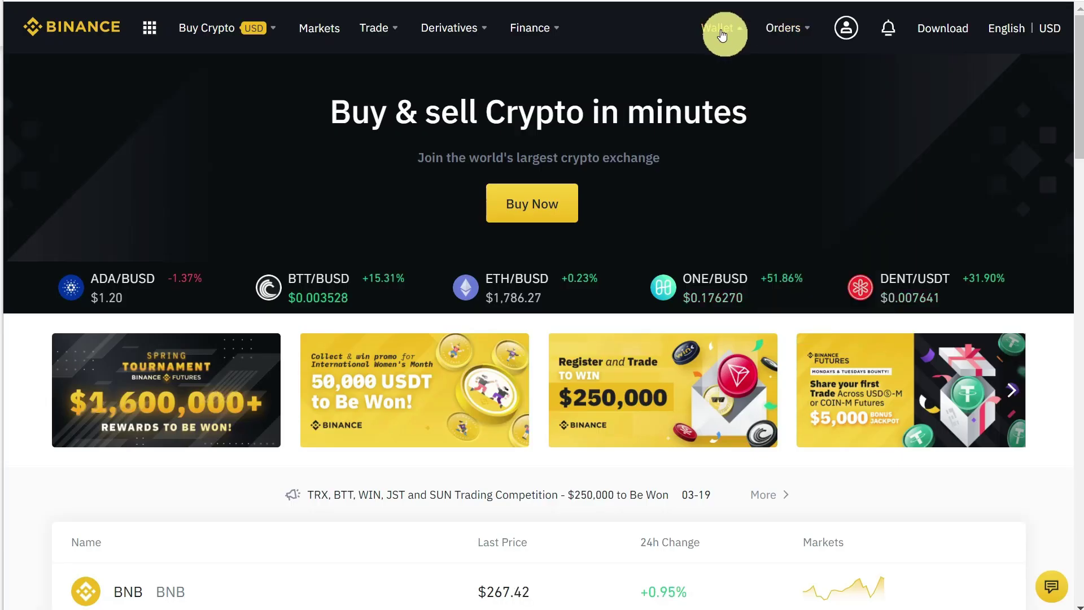
Open the Fiat and Spot wallet, tile MetaMask alongside, and start a BNB withdrawal.
{"action": "left_click", "coordinate": [742, 107]}
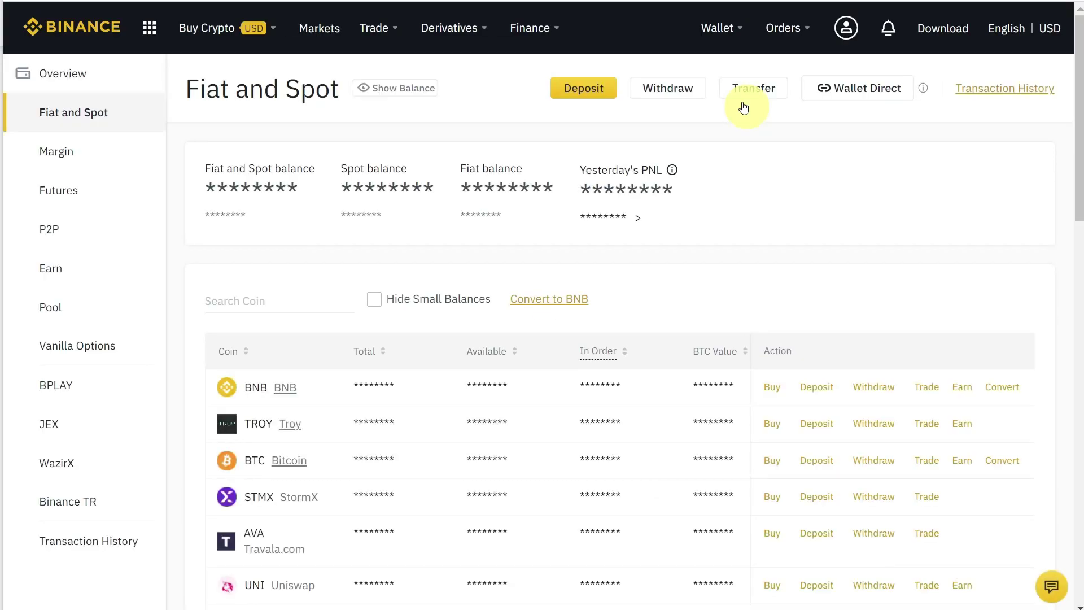
{"action": "left_click_drag", "start_coordinate": [1079, 275], "coordinate": [628, 332]}
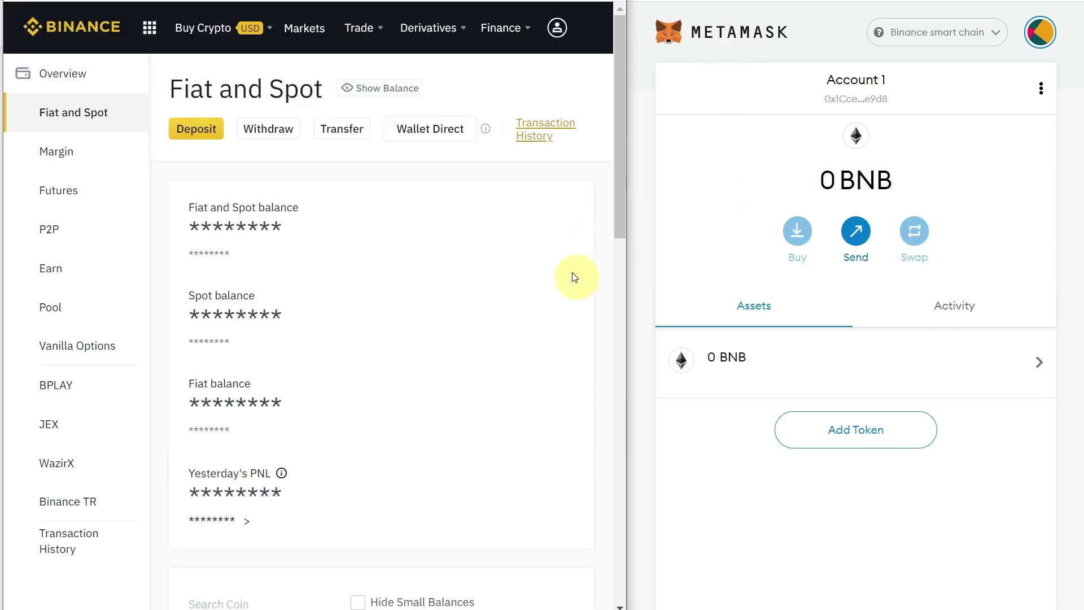
{"action": "scroll", "coordinate": [574, 277], "scroll_direction": "down", "scroll_amount": 4}
{"action": "left_click", "coordinate": [542, 446]}
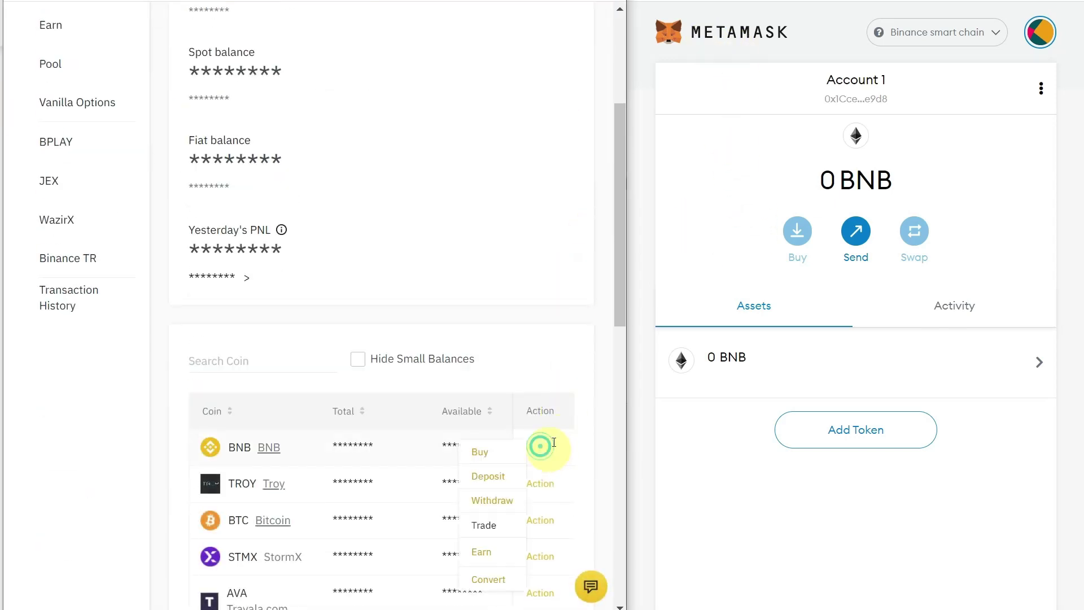
{"action": "left_click", "coordinate": [502, 507]}
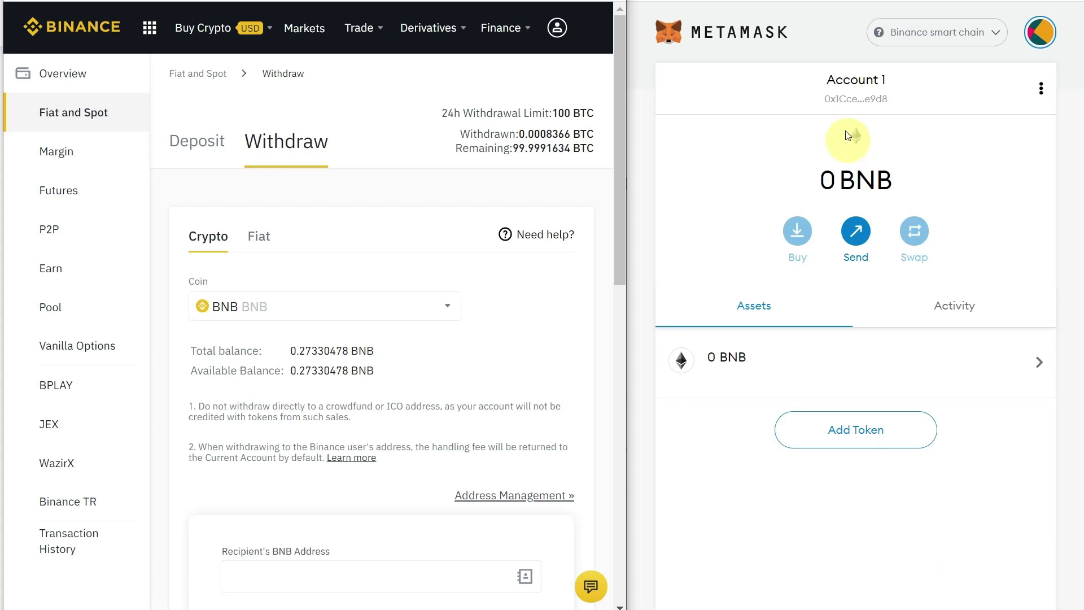
Copy the Account 1 address from MetaMask and paste it as the recipient's BNB address.
{"action": "left_click", "coordinate": [858, 101]}
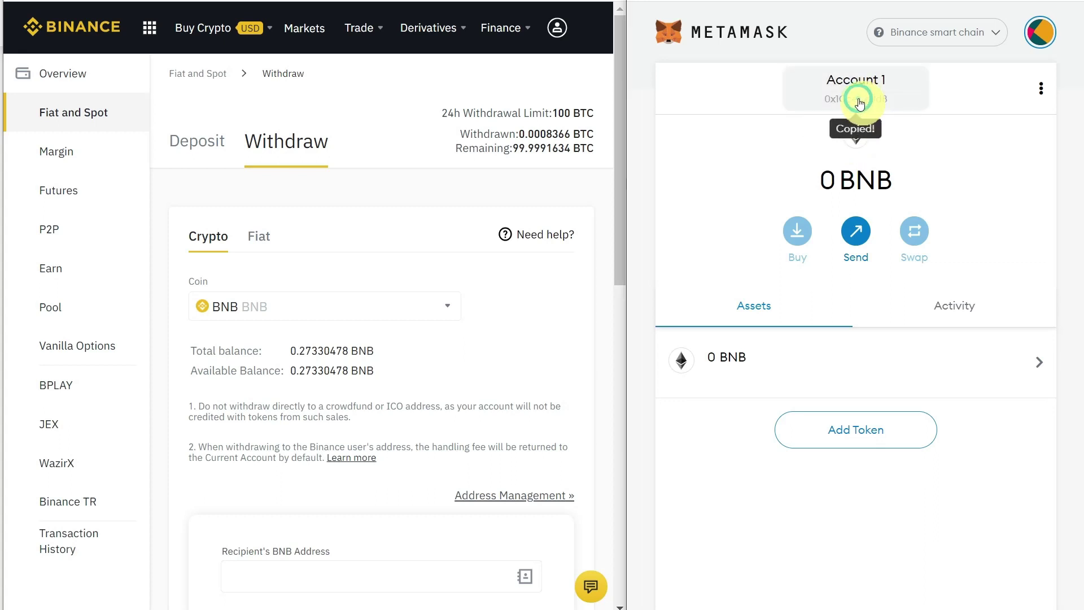
{"action": "scroll", "coordinate": [431, 418], "scroll_direction": "down", "scroll_amount": 3}
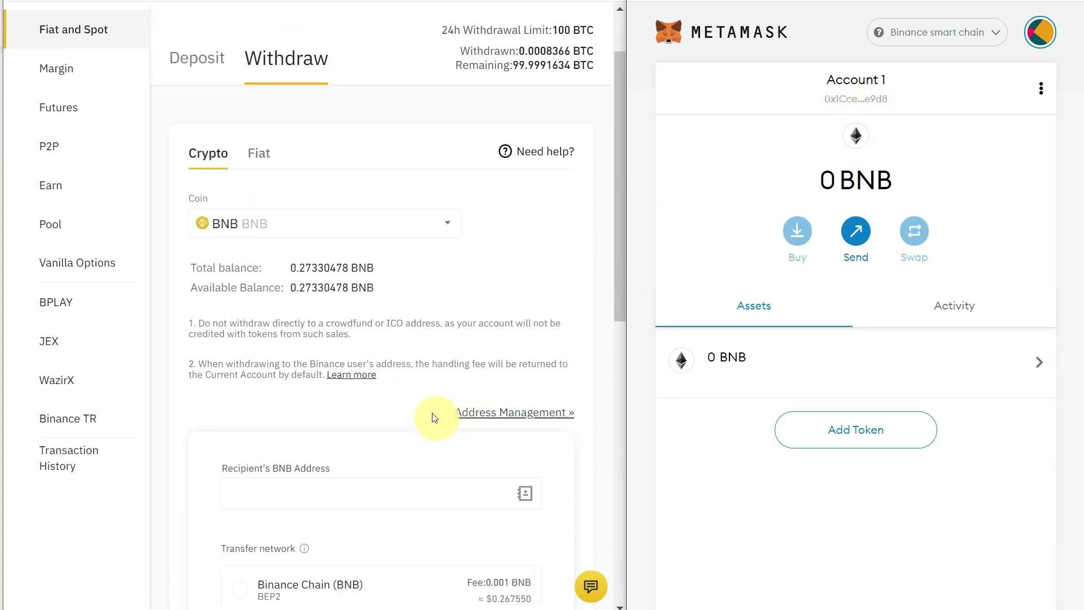
{"action": "left_click", "coordinate": [370, 416]}
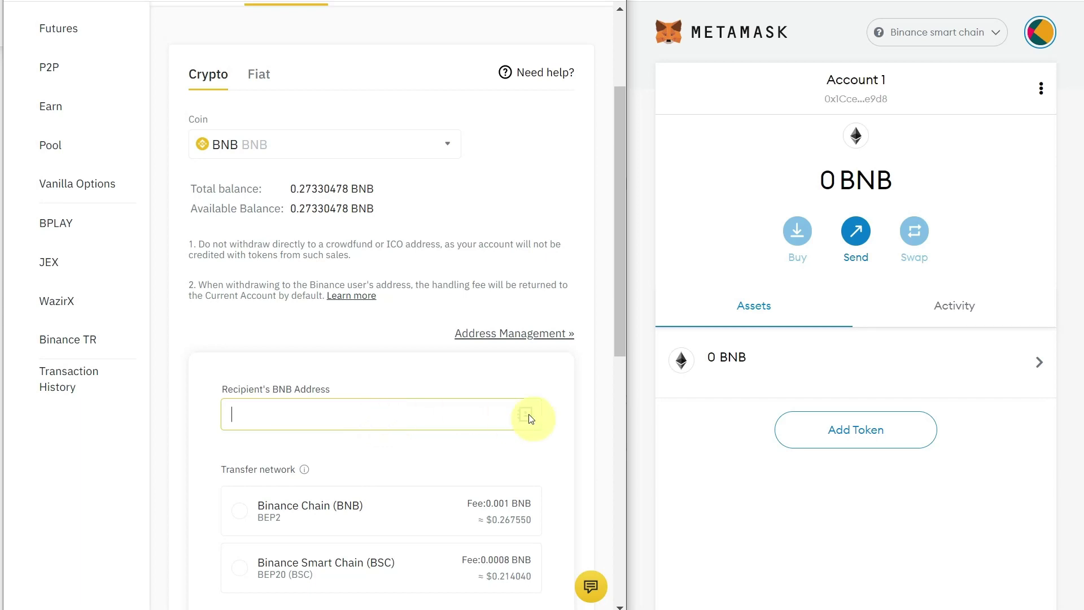
{"action": "left_click", "coordinate": [415, 418]}
{"action": "type", "text": "0x1CceAcF1A3D3D7C37B21727EFaC979487060e9d8"}
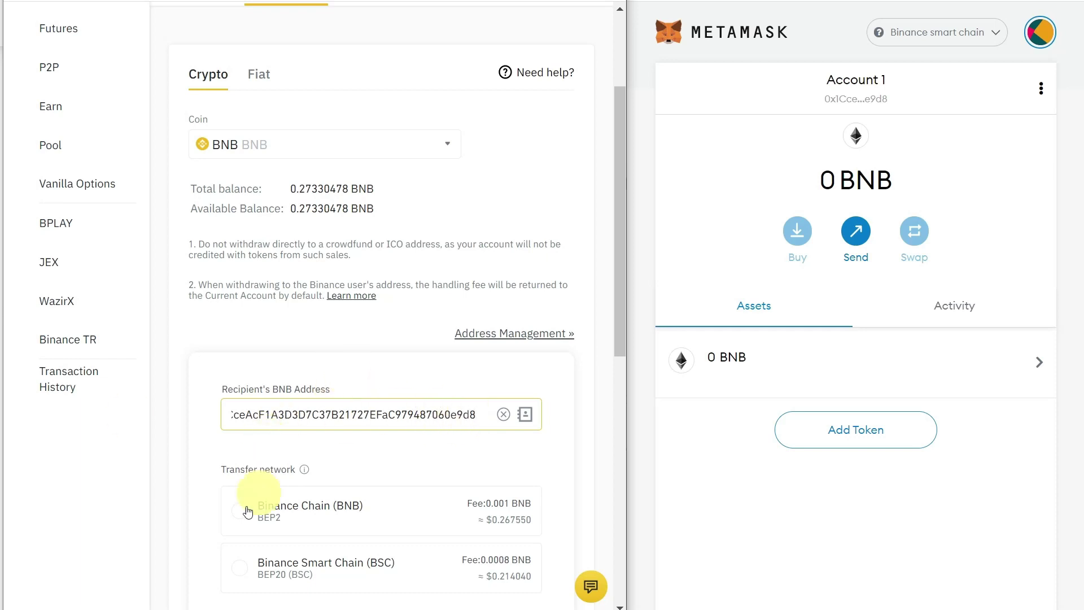
Choose Binance Smart Chain (BSC) as transfer network and set the amount to 0.060 BNB.
{"action": "left_click", "coordinate": [265, 587]}
{"action": "scroll", "coordinate": [314, 416], "scroll_direction": "down", "scroll_amount": 4}
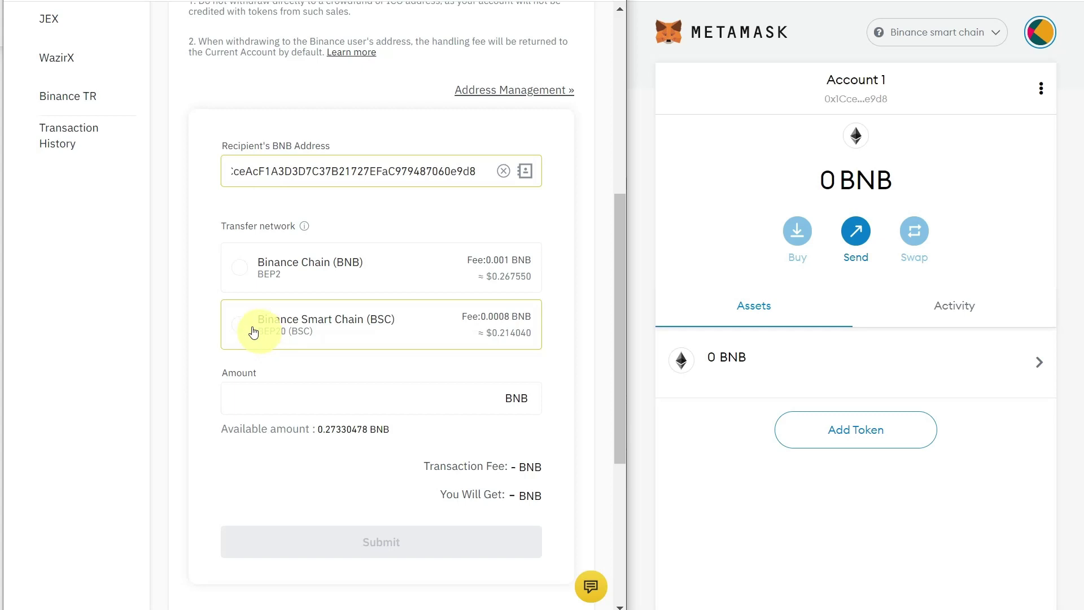
{"action": "left_click", "coordinate": [244, 328]}
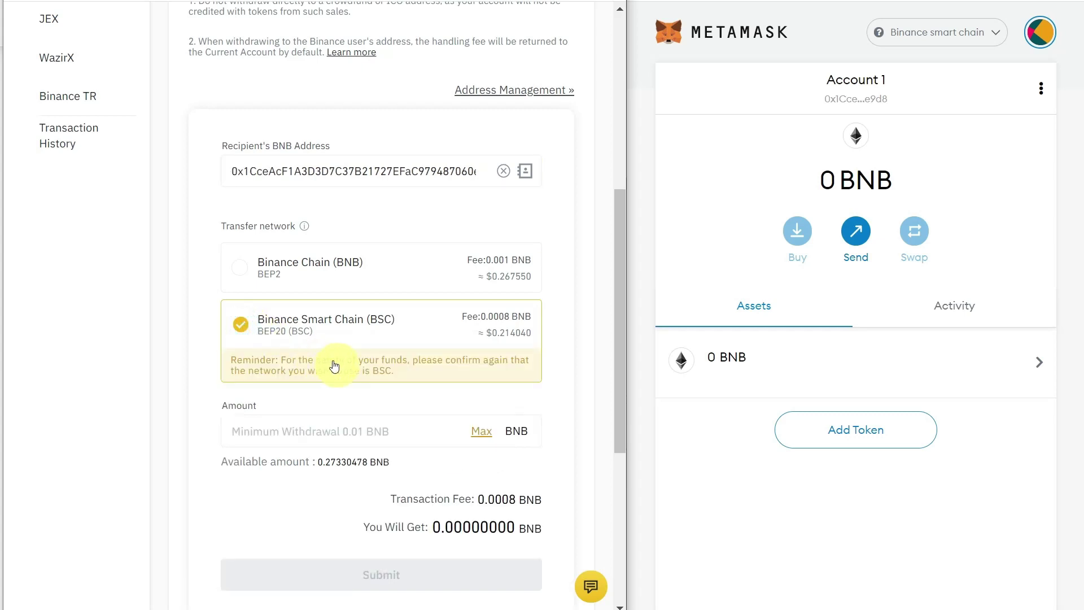
{"action": "left_click", "coordinate": [270, 433]}
{"action": "type", "text": "0"}
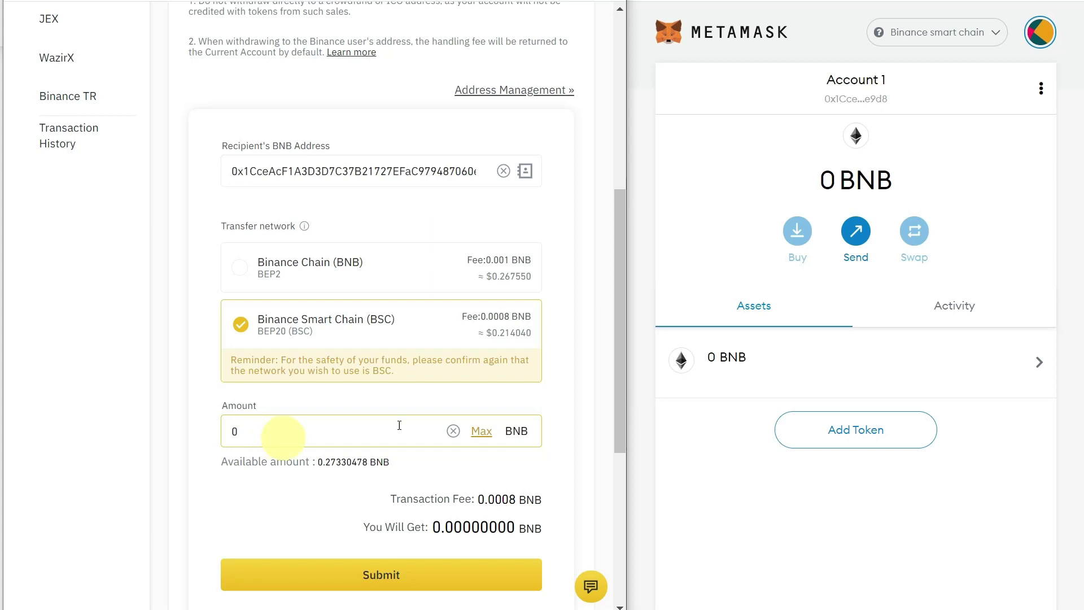
{"action": "left_click", "coordinate": [483, 434]}
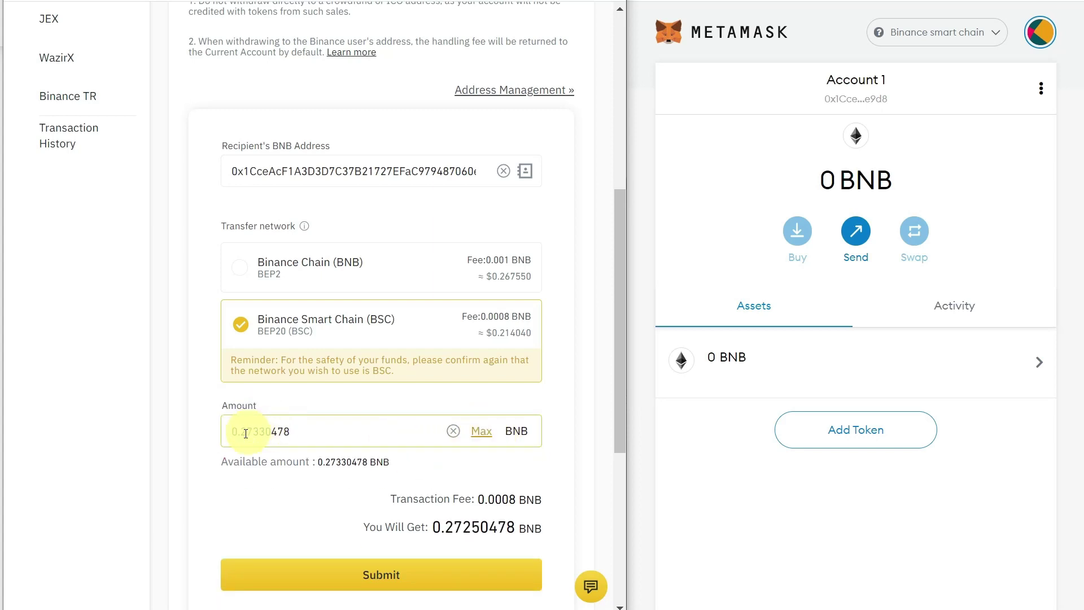
{"action": "left_click_drag", "start_coordinate": [243, 433], "coordinate": [367, 437]}
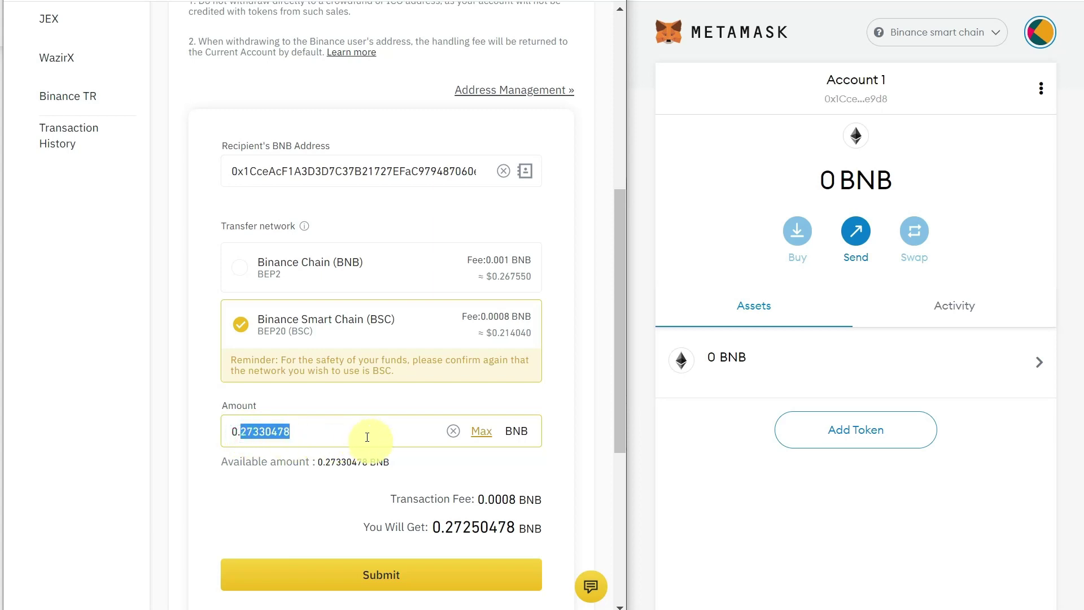
{"action": "type", "text": "060"}
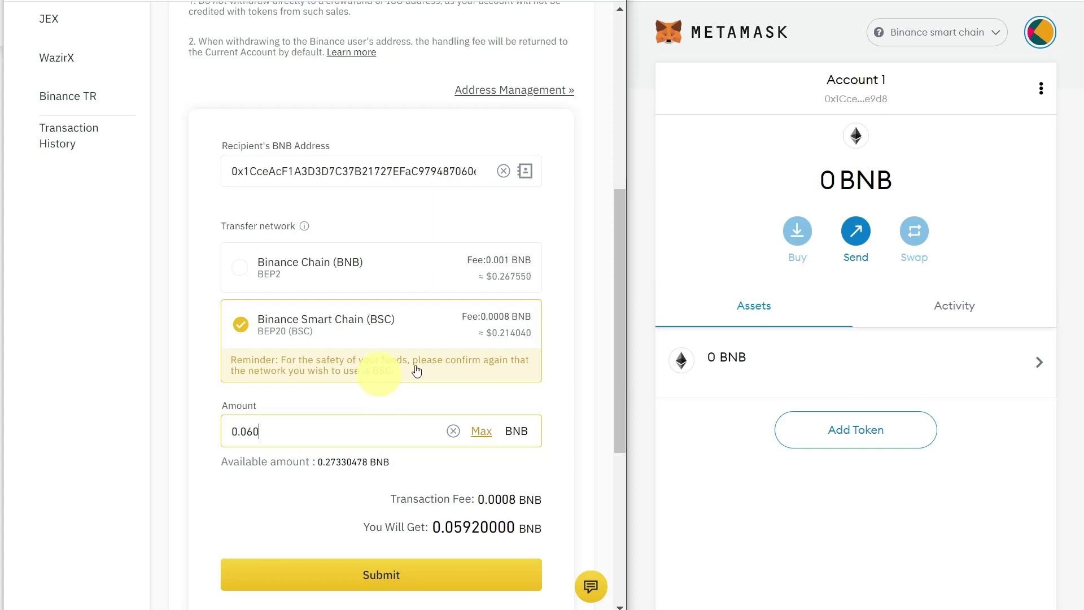
Submit the 0.060 BNB withdrawal, confirming it with the e-mail and phone verification codes.
{"action": "left_click", "coordinate": [387, 578]}
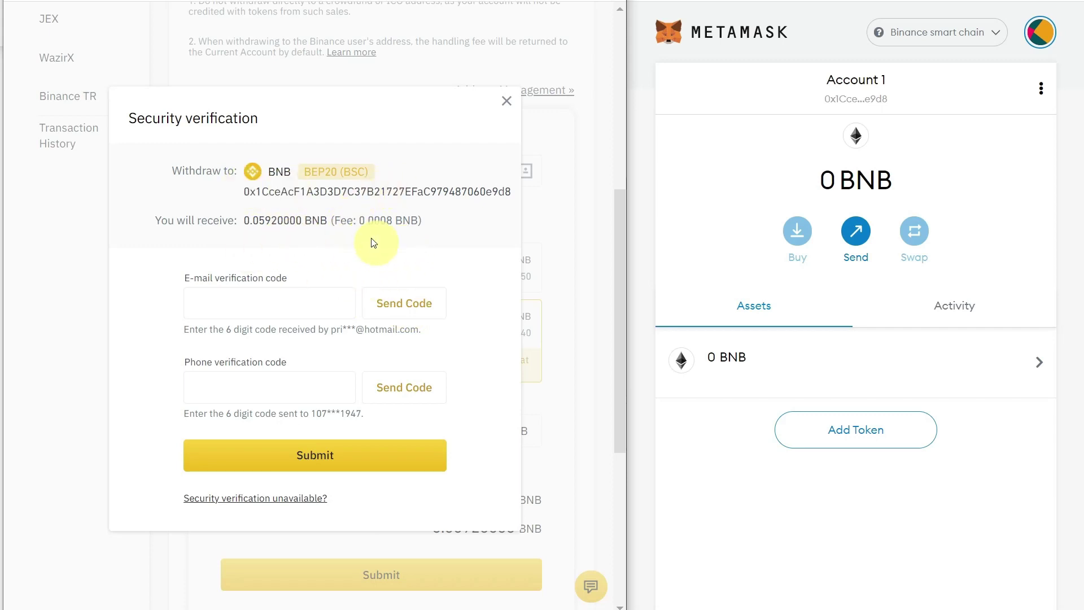
{"action": "left_click", "coordinate": [405, 309]}
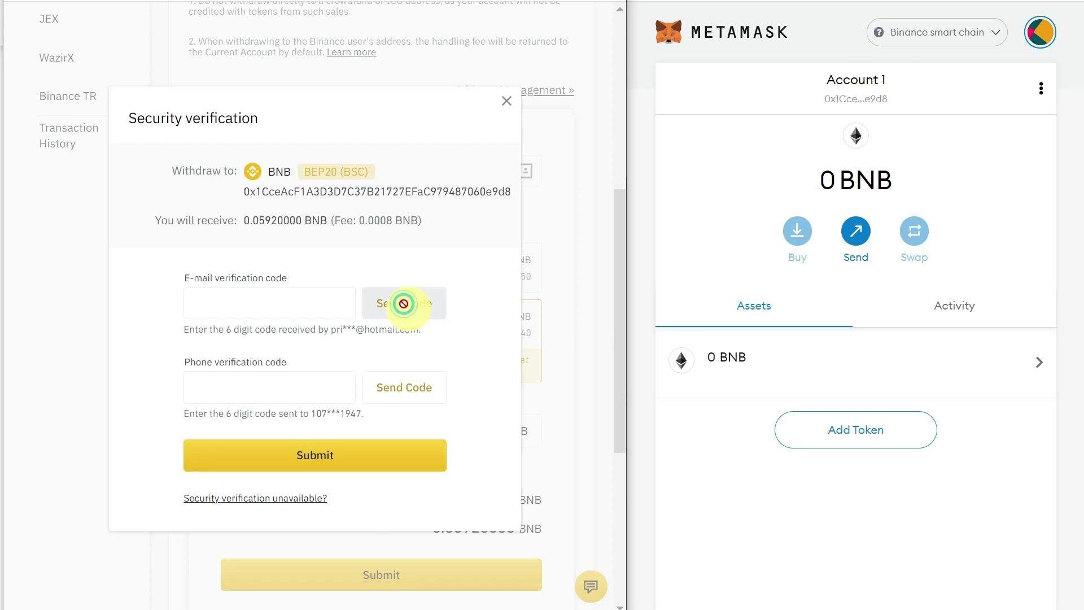
{"action": "left_click", "coordinate": [417, 392]}
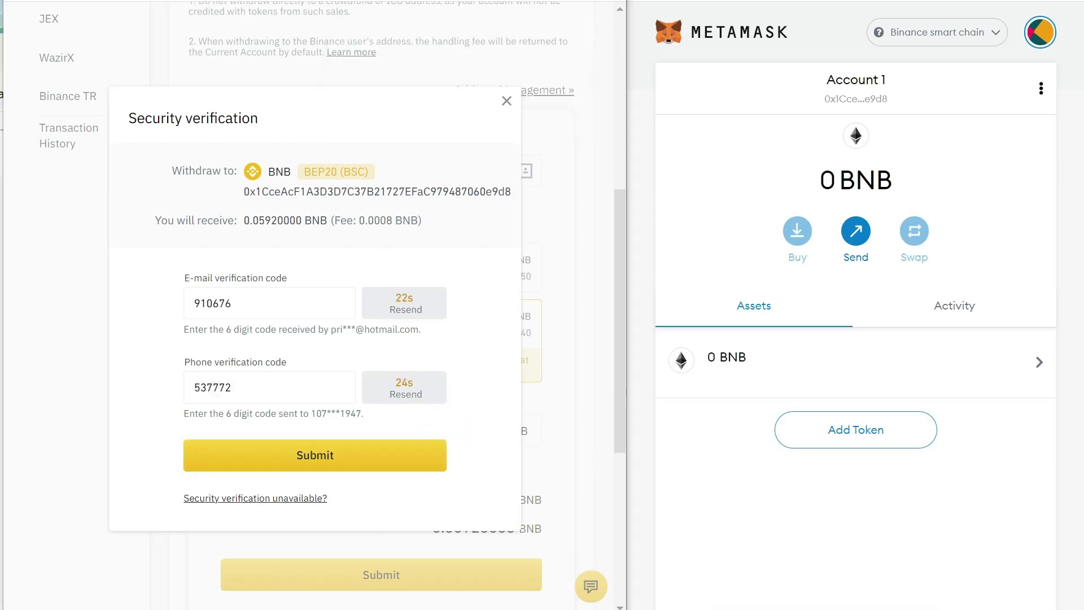
{"action": "left_click", "coordinate": [205, 307]}
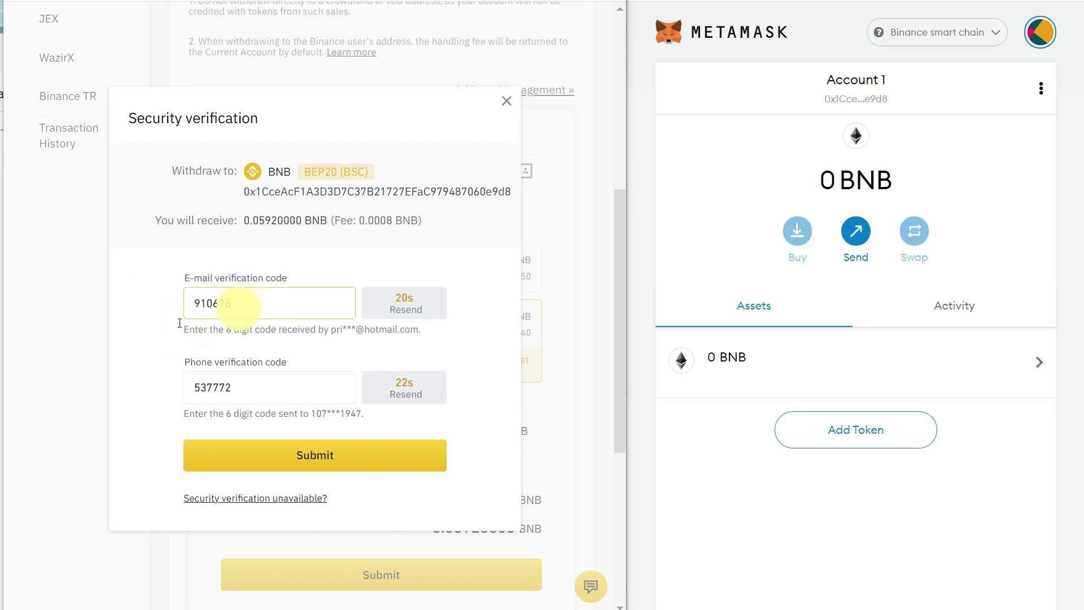
{"action": "left_click", "coordinate": [311, 460]}
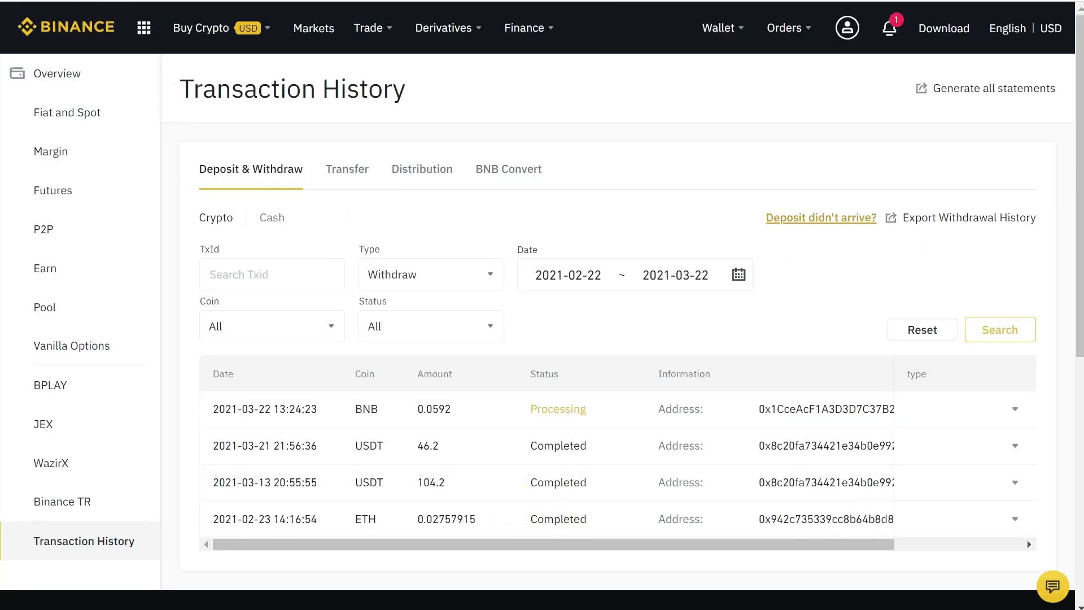
Reload the Transaction History until the 0.0592 BNB withdrawal shows Completed.
{"action": "key", "text": "F5"}
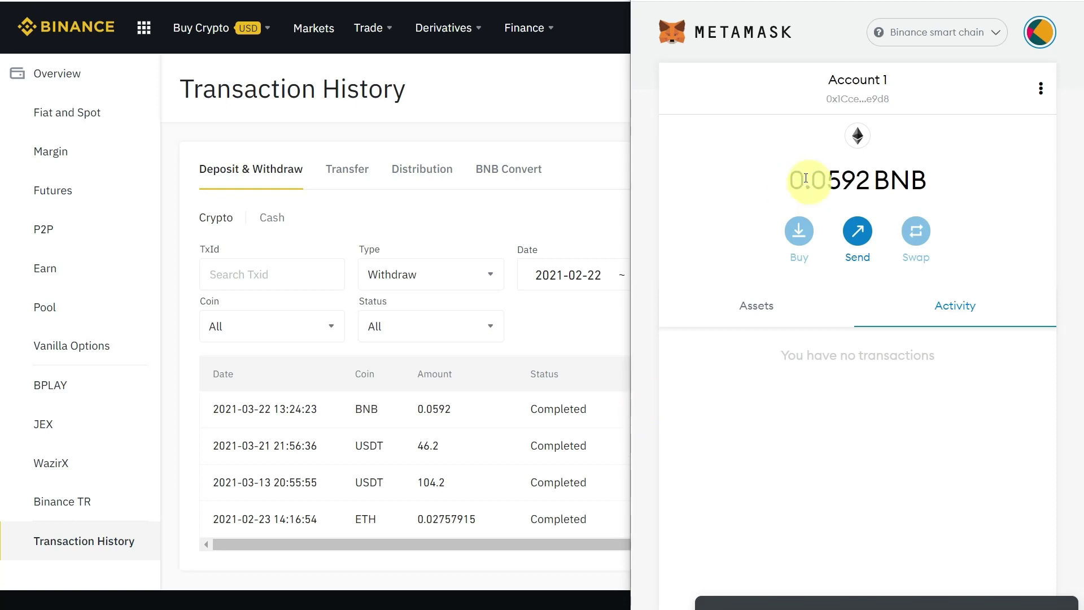
{"action": "left_click_drag", "start_coordinate": [790, 179], "coordinate": [934, 179]}
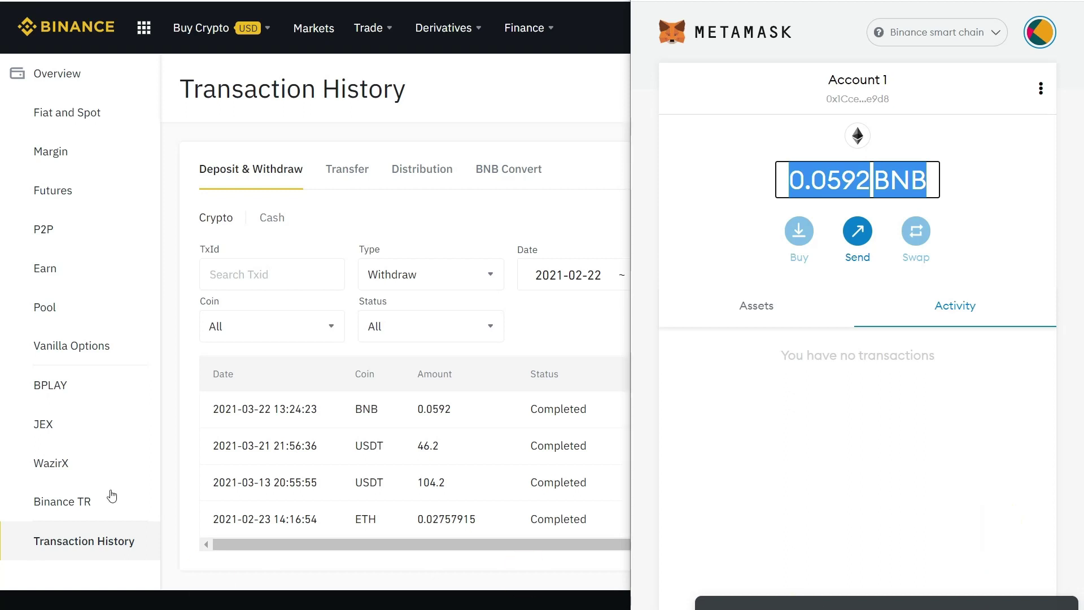
{"action": "left_click", "coordinate": [723, 162]}
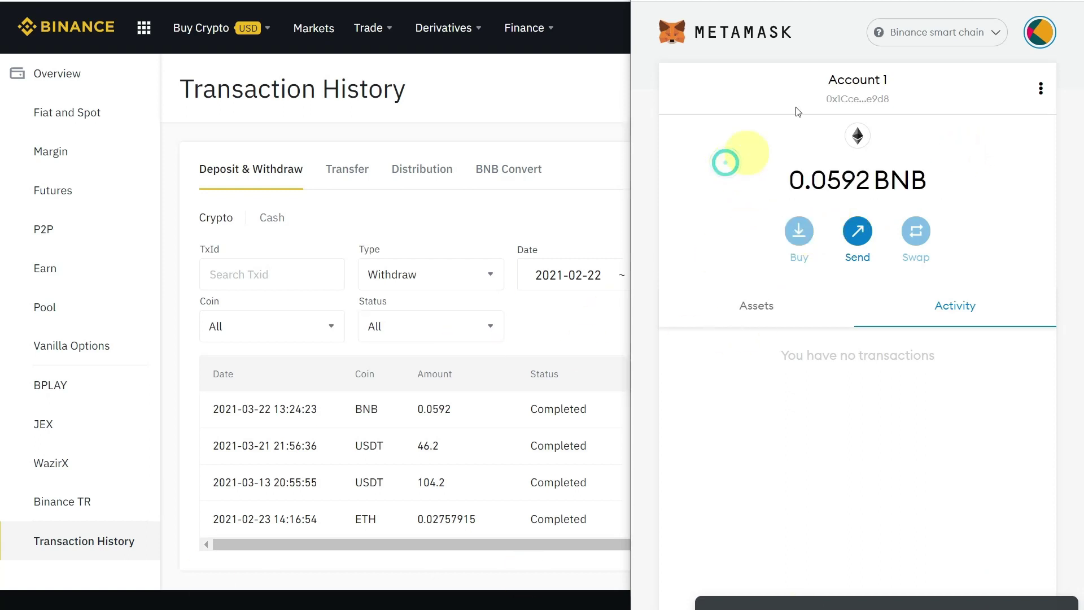